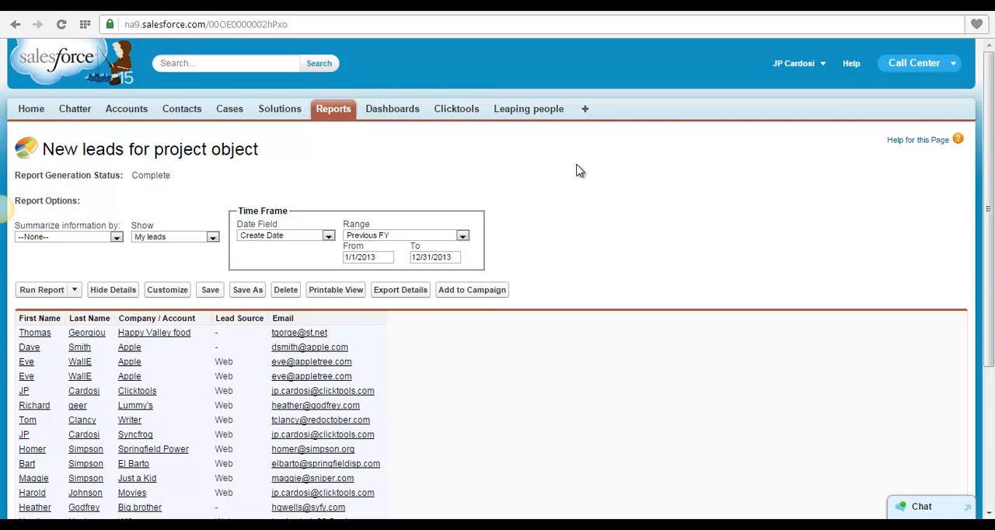
Review the New leads for project object report's records and the Leaping people records created today.
{"action": "scroll", "coordinate": [579, 171], "scroll_direction": "down", "scroll_amount": 2}
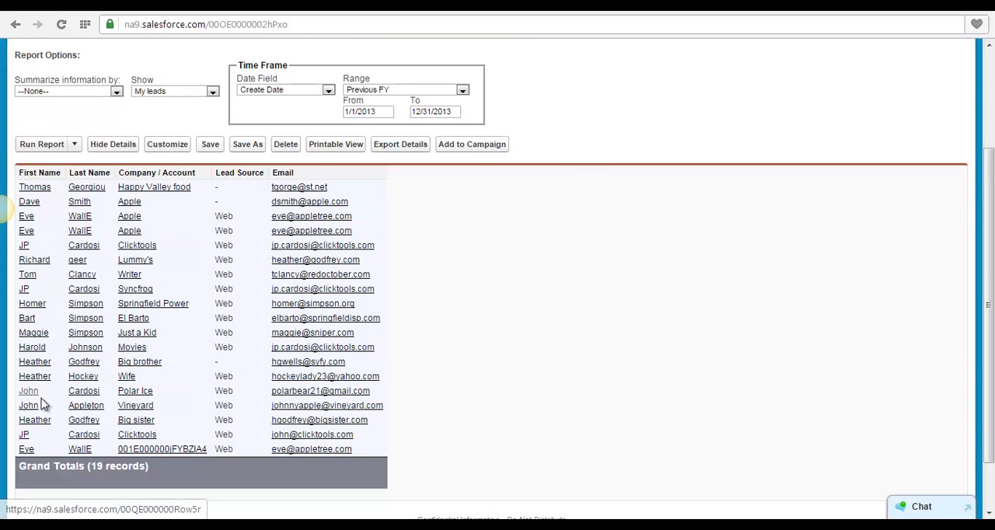
{"action": "scroll", "coordinate": [443, 415], "scroll_direction": "up", "scroll_amount": 2}
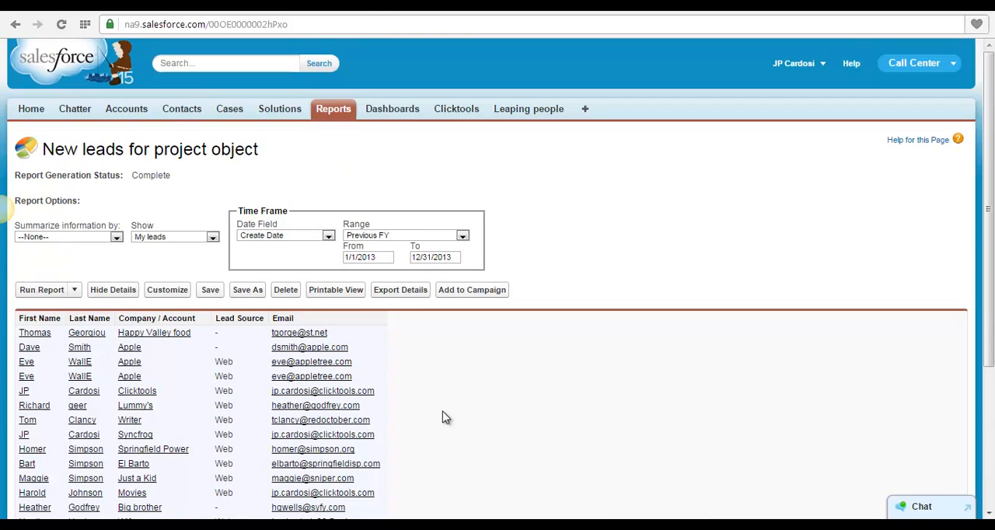
{"action": "left_click", "coordinate": [529, 109]}
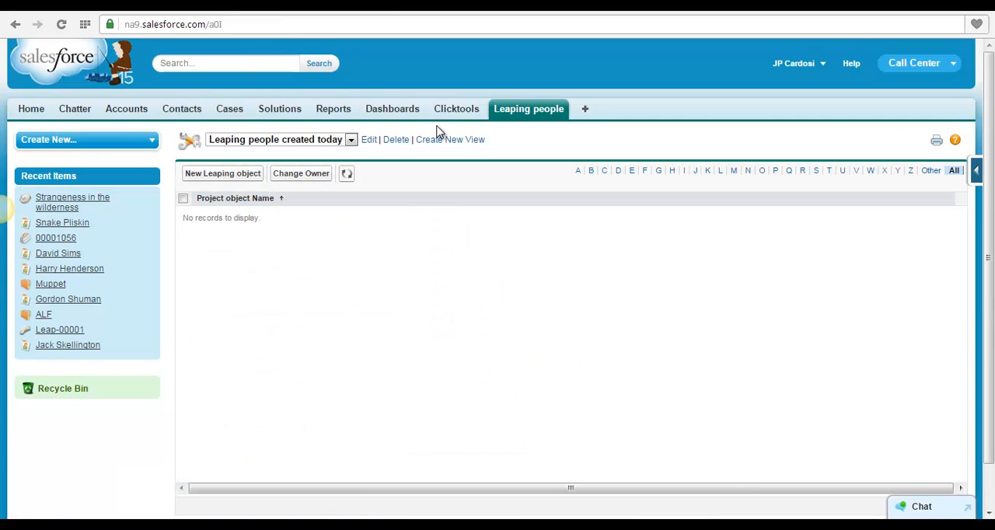
{"action": "left_click", "coordinate": [125, 10]}
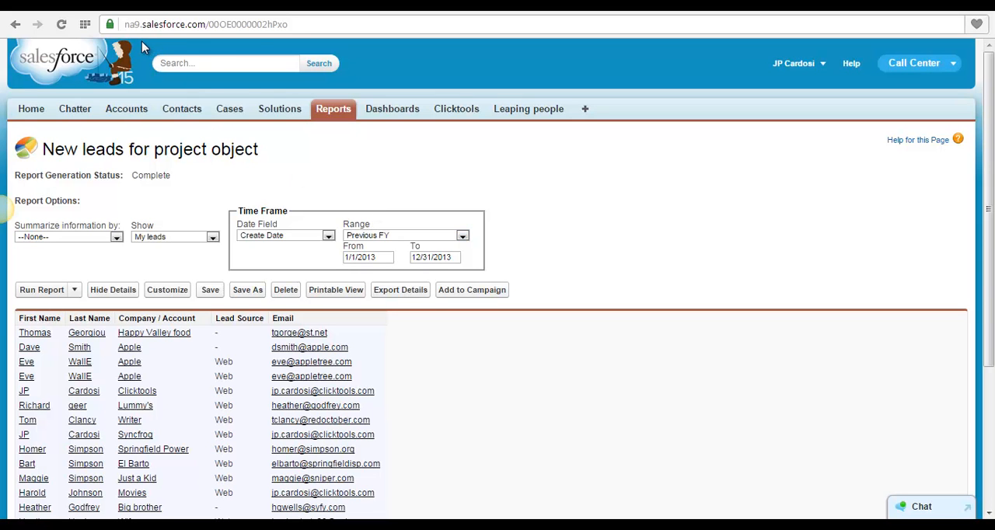
Switch to Syncfrog and start a new data leap from Salesforce Report to Salesforce, accepting the preselected source credentials.
{"action": "left_click", "coordinate": [282, 13]}
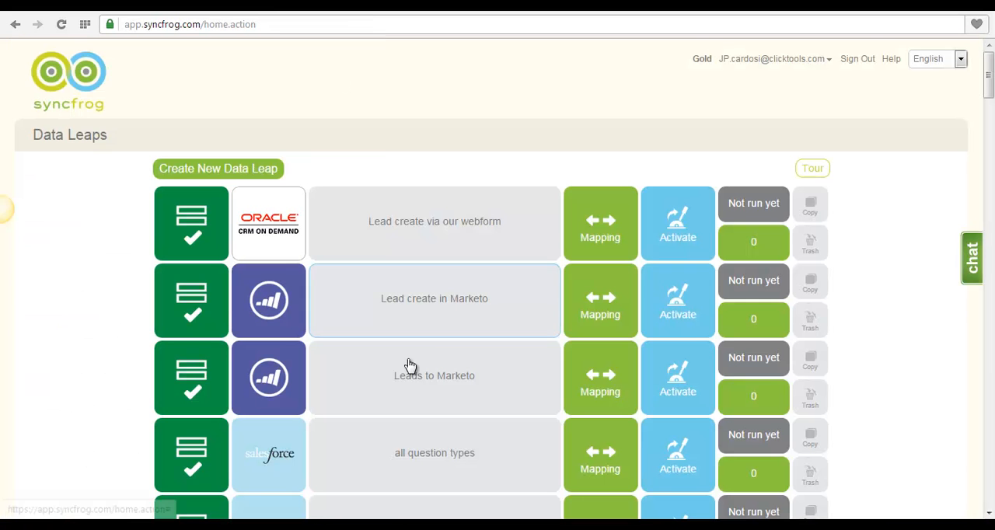
{"action": "left_click", "coordinate": [233, 169]}
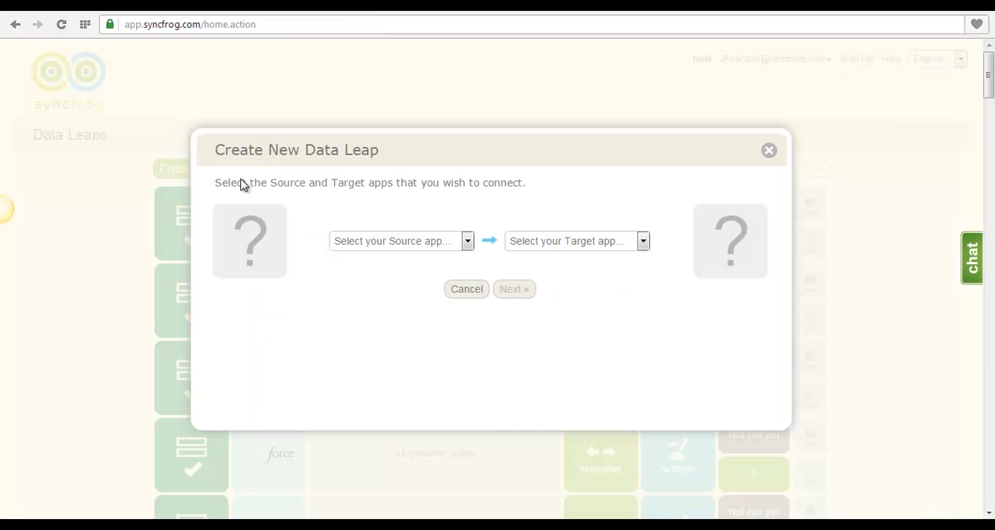
{"action": "left_click", "coordinate": [408, 243]}
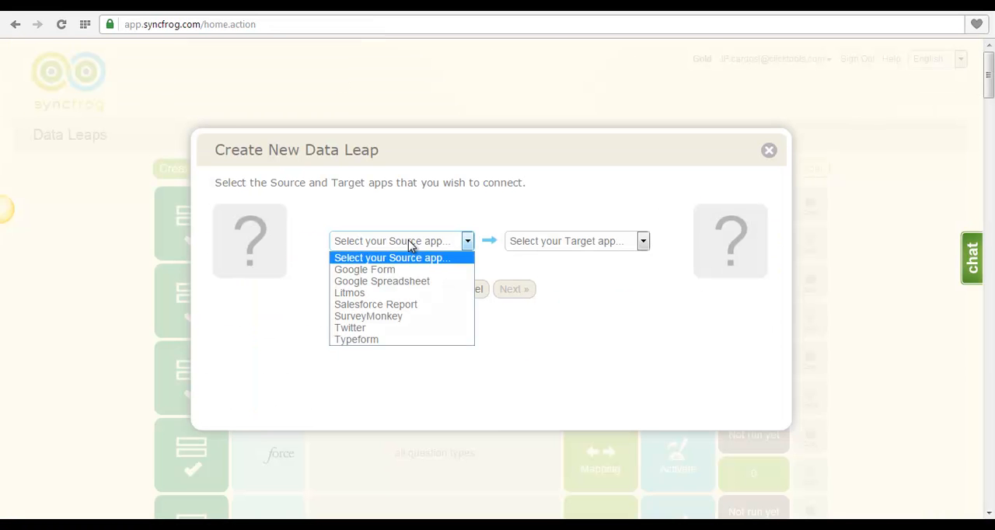
{"action": "left_click", "coordinate": [397, 305]}
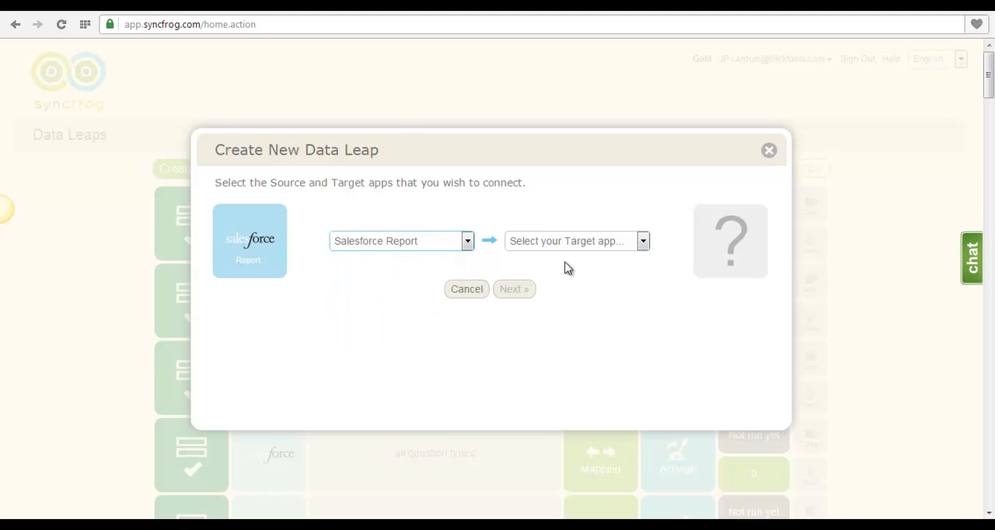
{"action": "left_click", "coordinate": [573, 241]}
{"action": "left_click", "coordinate": [552, 316]}
{"action": "left_click", "coordinate": [527, 290]}
{"action": "left_click", "coordinate": [538, 289]}
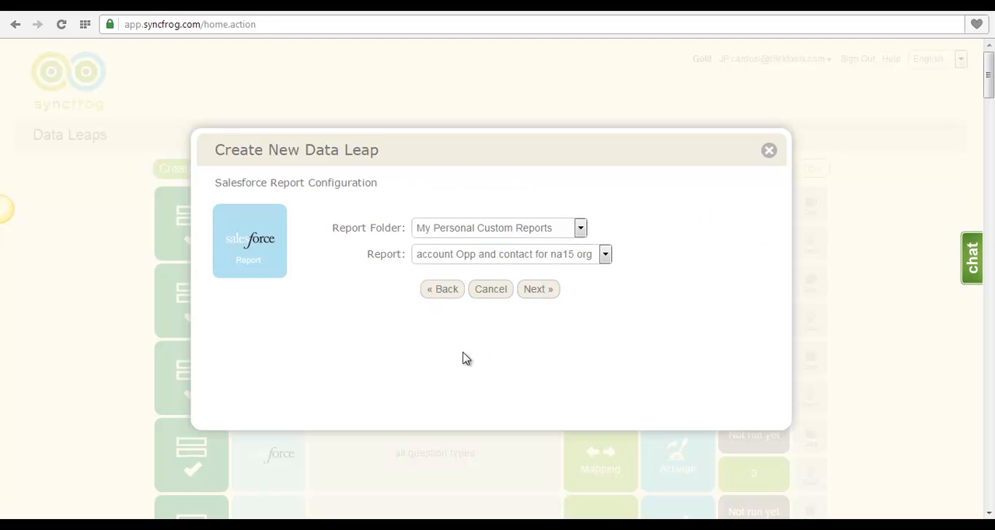
Choose the New leads for project object report as the source and accept the preselected Salesforce target credentials.
{"action": "left_click", "coordinate": [499, 258]}
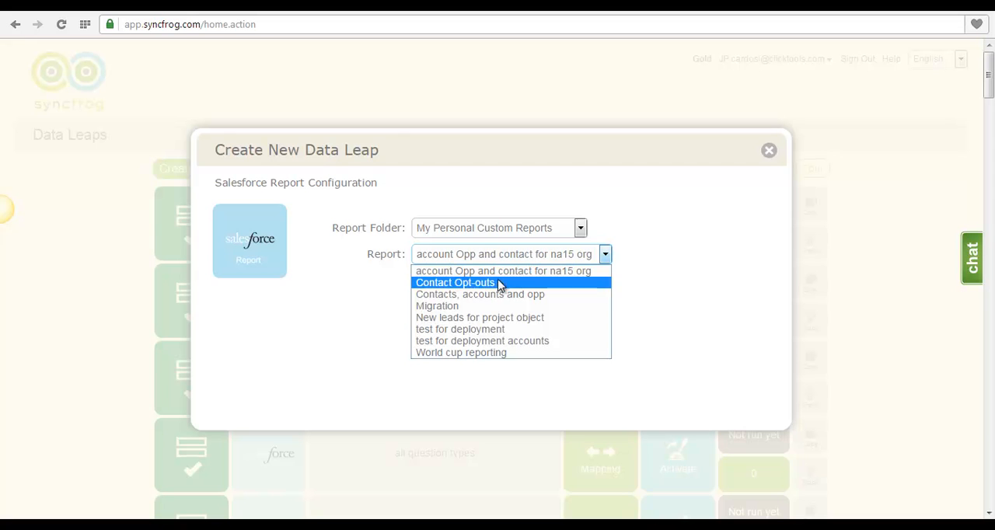
{"action": "left_click", "coordinate": [500, 317]}
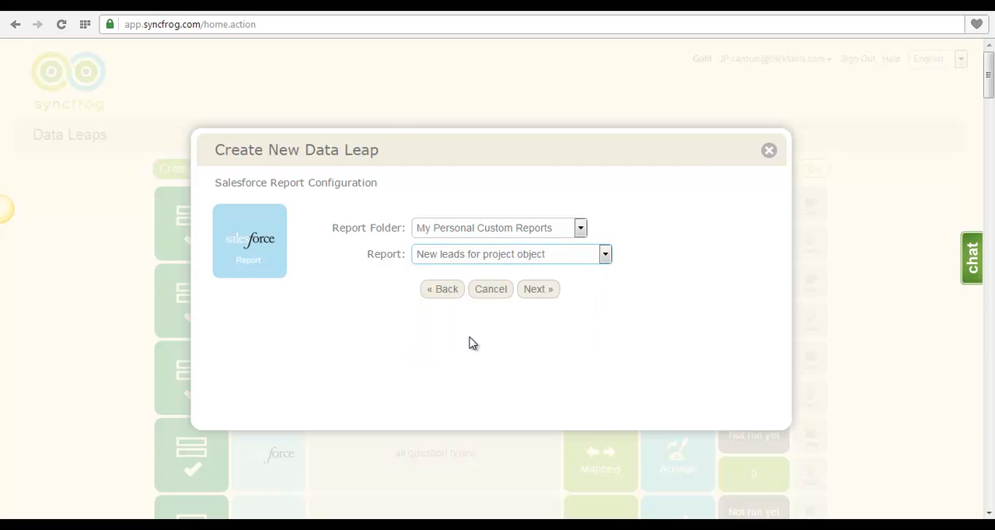
{"action": "left_click", "coordinate": [529, 296]}
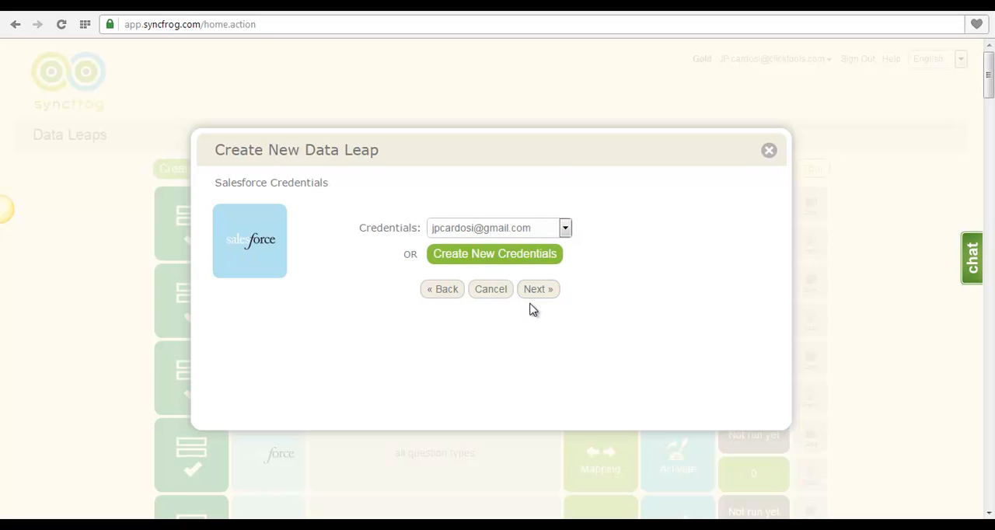
{"action": "left_click", "coordinate": [535, 299]}
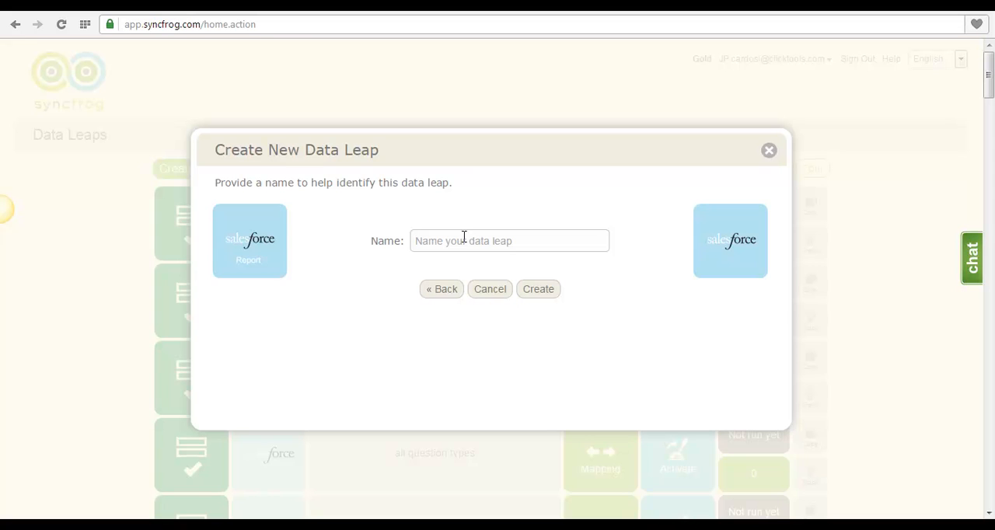
Name the data leap Leaping people, create it and open its mapping.
{"action": "type", "text": "Leaping people"}
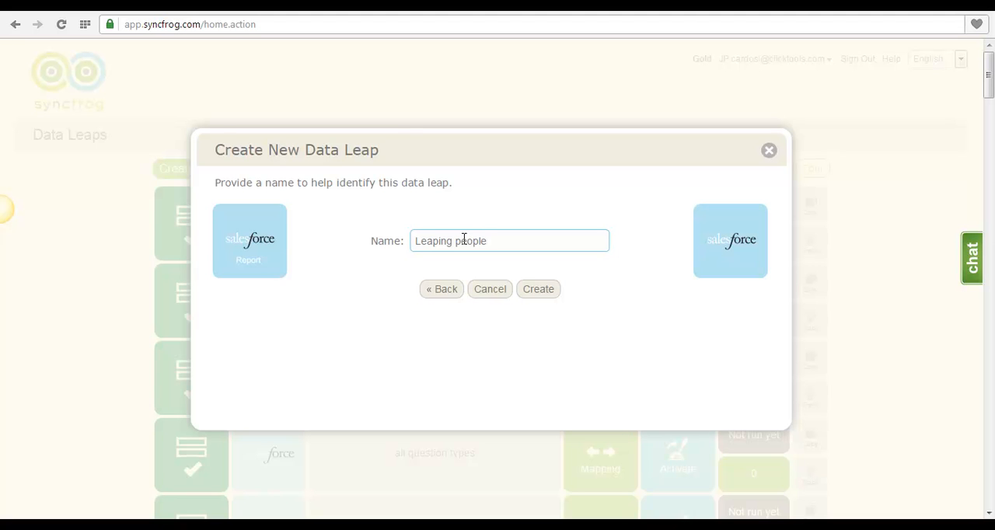
{"action": "left_click", "coordinate": [544, 289]}
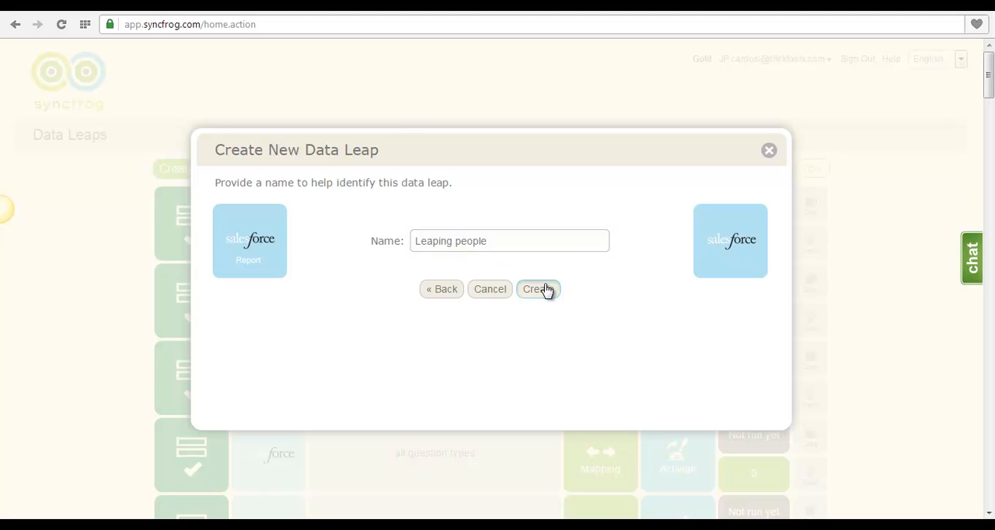
{"action": "left_click", "coordinate": [449, 288]}
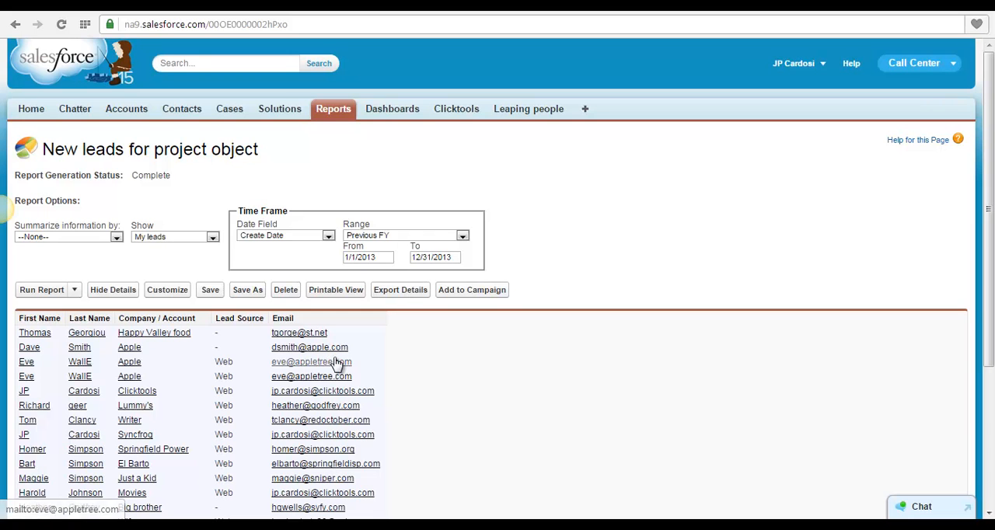
Add a Leaping_object__c section to the Leaping people mapping, with its action set to Create new record.
{"action": "left_click", "coordinate": [262, 8]}
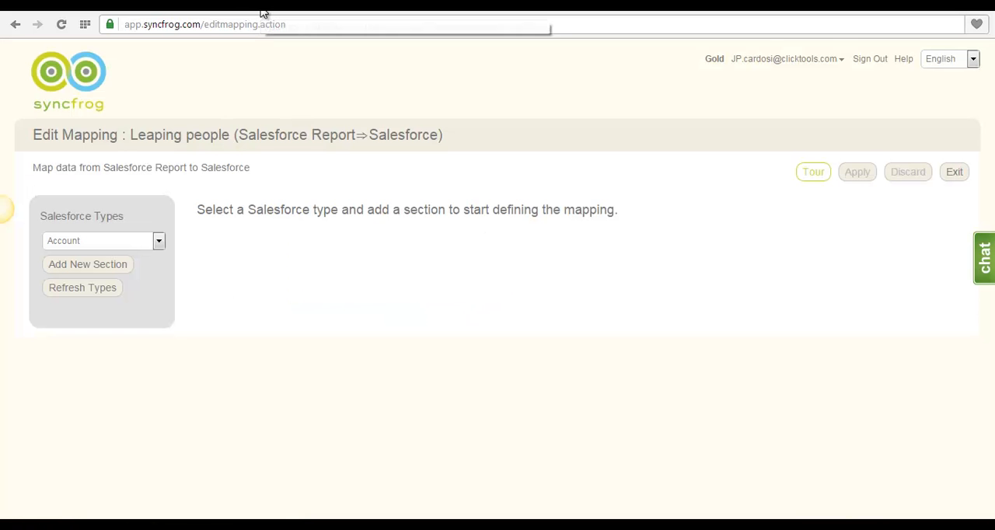
{"action": "left_click", "coordinate": [134, 246]}
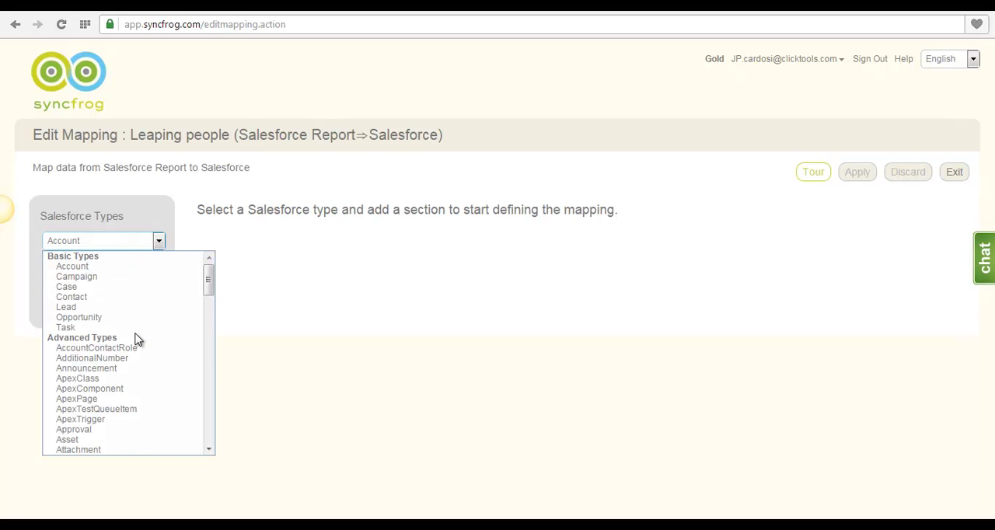
{"action": "scroll", "coordinate": [137, 340], "scroll_direction": "down", "scroll_amount": 5}
{"action": "scroll", "coordinate": [137, 340], "scroll_direction": "up", "scroll_amount": 5}
{"action": "scroll", "coordinate": [104, 356], "scroll_direction": "down", "scroll_amount": 15}
{"action": "scroll", "coordinate": [105, 359], "scroll_direction": "down", "scroll_amount": 1}
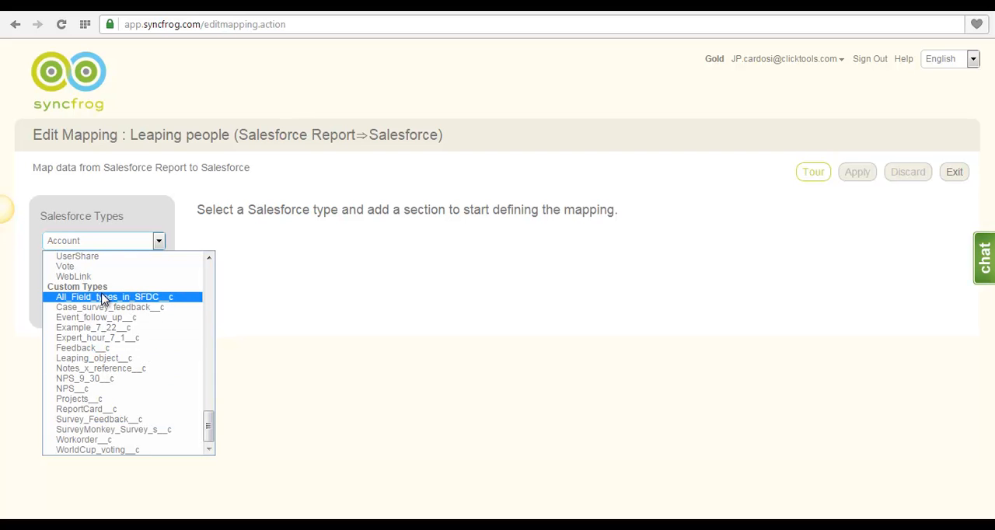
{"action": "left_click", "coordinate": [93, 358]}
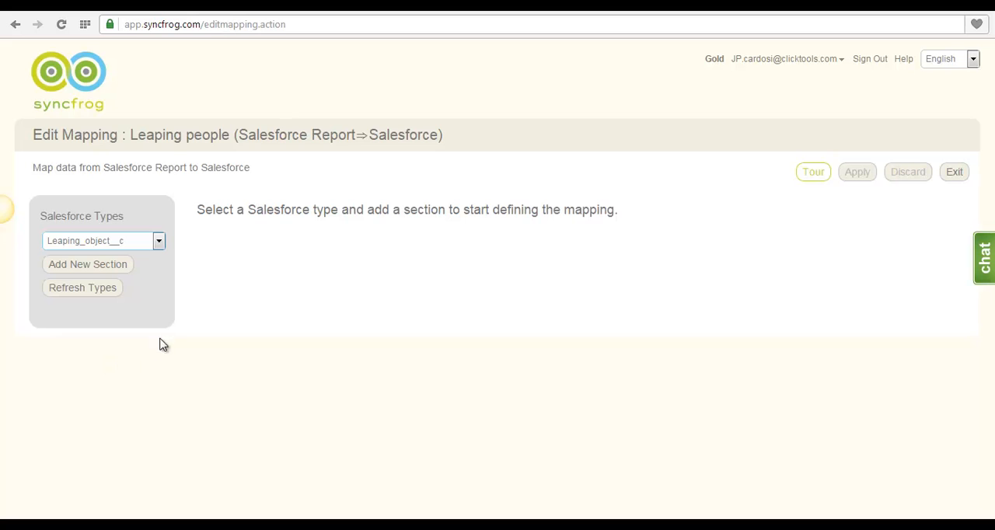
{"action": "left_click", "coordinate": [107, 266]}
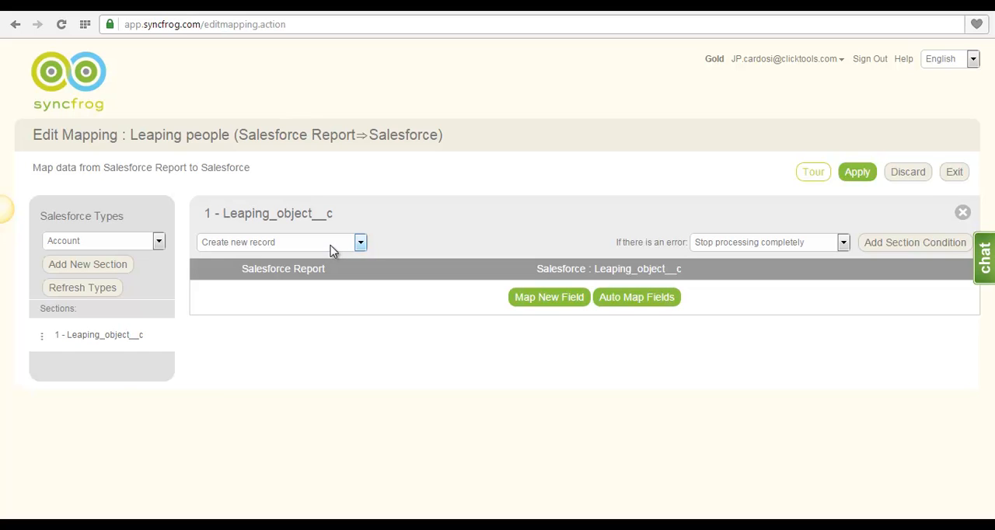
{"action": "left_click", "coordinate": [331, 242]}
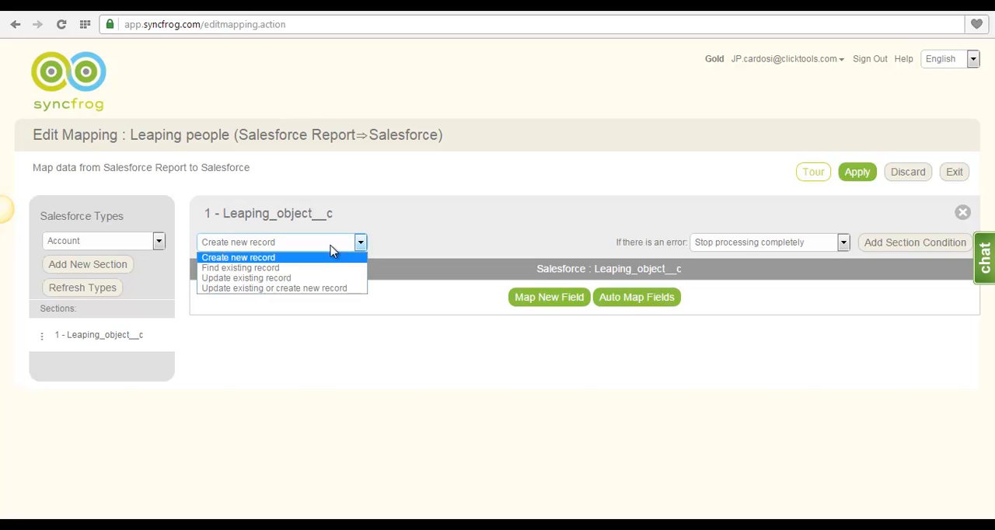
{"action": "left_click", "coordinate": [296, 258]}
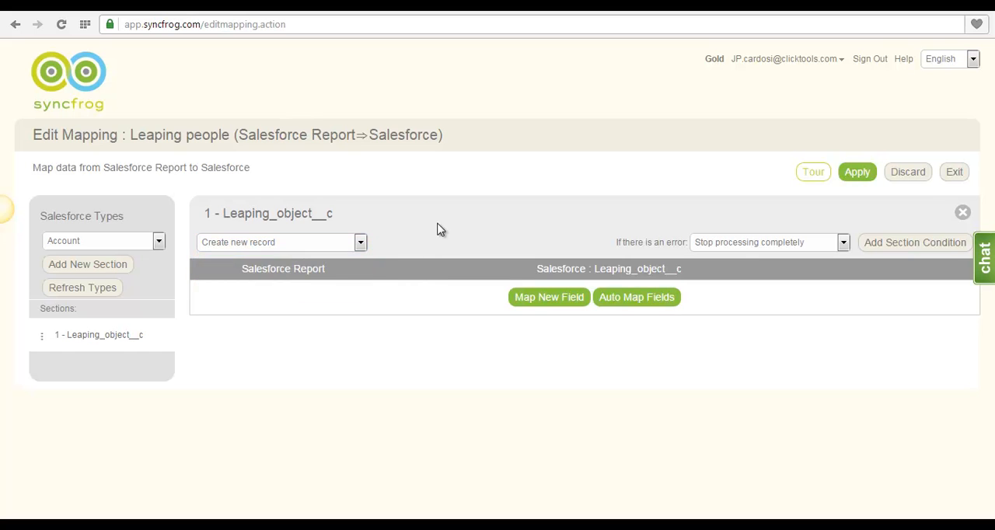
Map First Name to First name [string] in the Leaping_object__c section and auto map the remaining fields.
{"action": "left_click", "coordinate": [570, 300]}
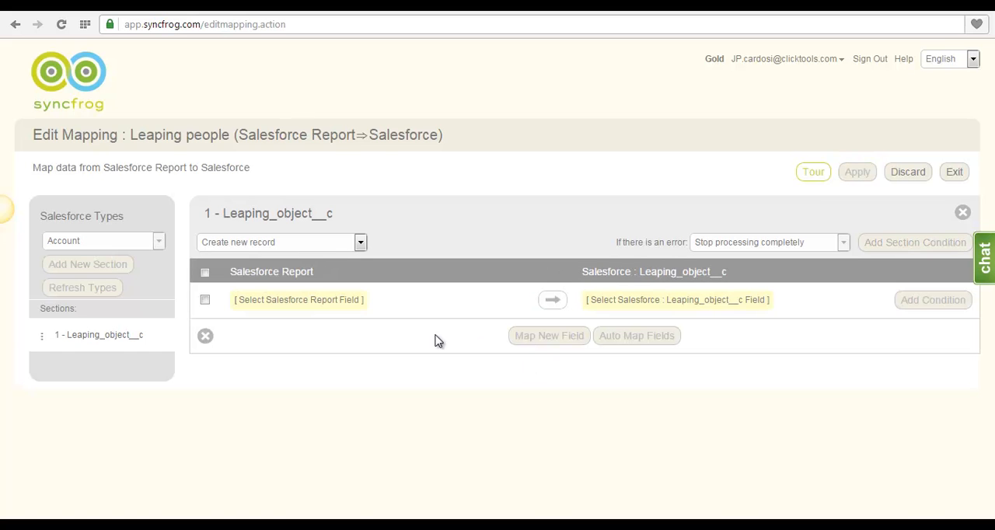
{"action": "left_click", "coordinate": [296, 299]}
{"action": "left_click", "coordinate": [649, 302]}
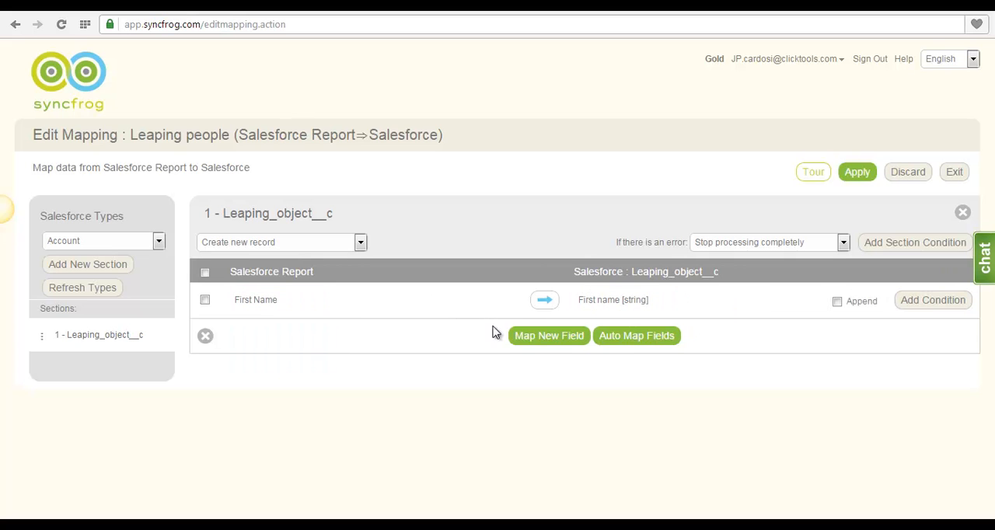
{"action": "left_click", "coordinate": [629, 343]}
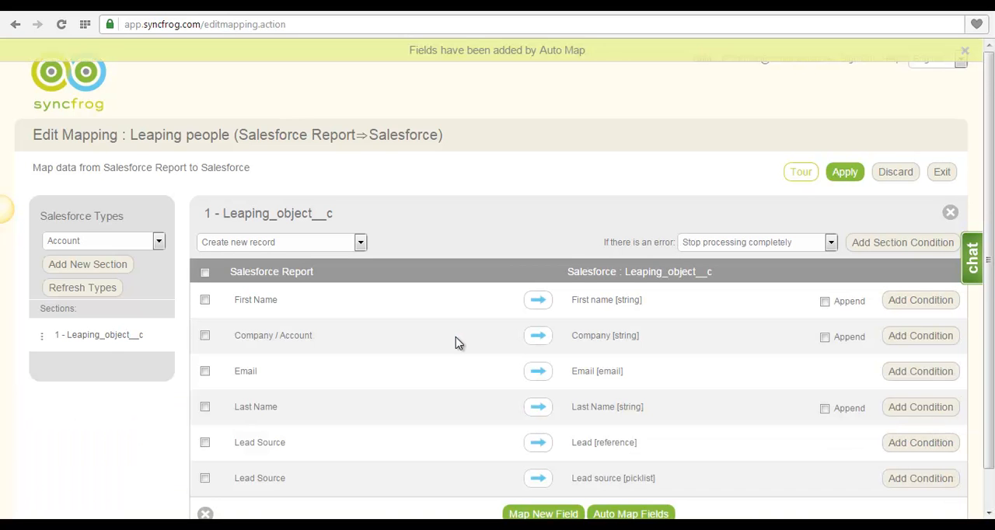
Delete the mapping from Lead Source to Lead [reference].
{"action": "scroll", "coordinate": [459, 343], "scroll_direction": "down", "scroll_amount": 1}
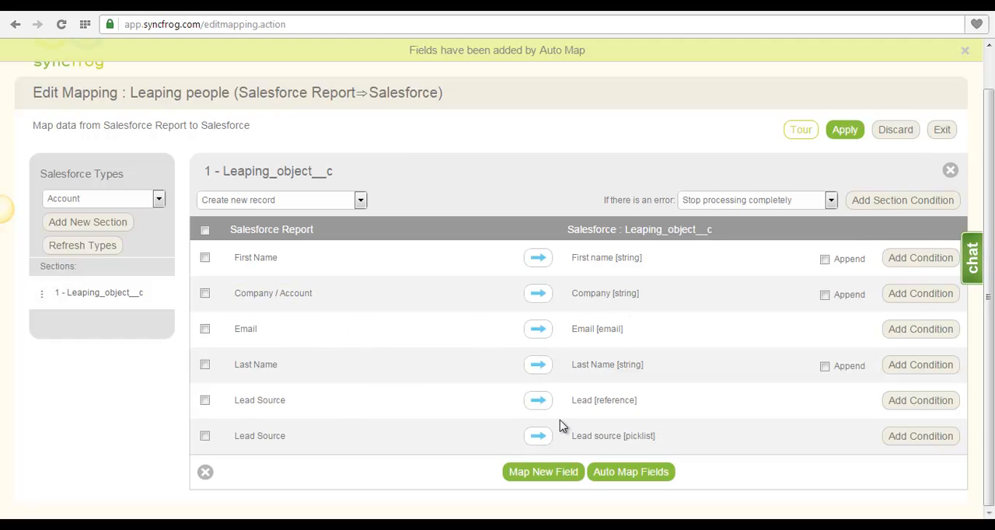
{"action": "left_click", "coordinate": [204, 400]}
{"action": "left_click", "coordinate": [205, 471]}
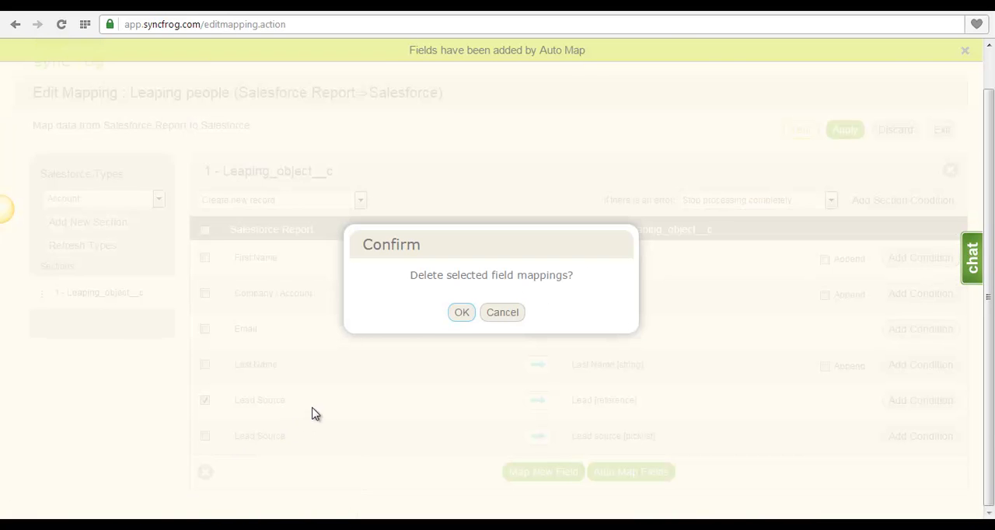
{"action": "left_click", "coordinate": [459, 312]}
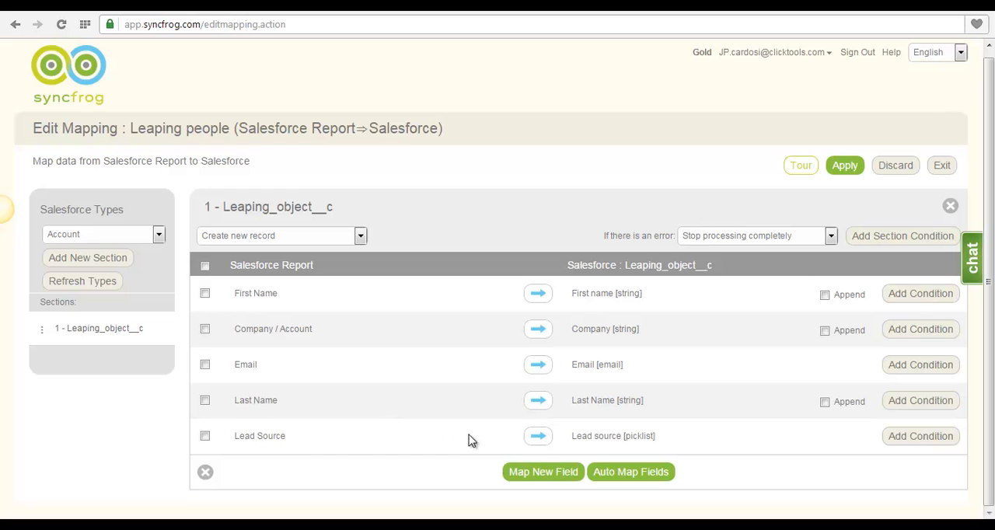
{"action": "left_click", "coordinate": [513, 474]}
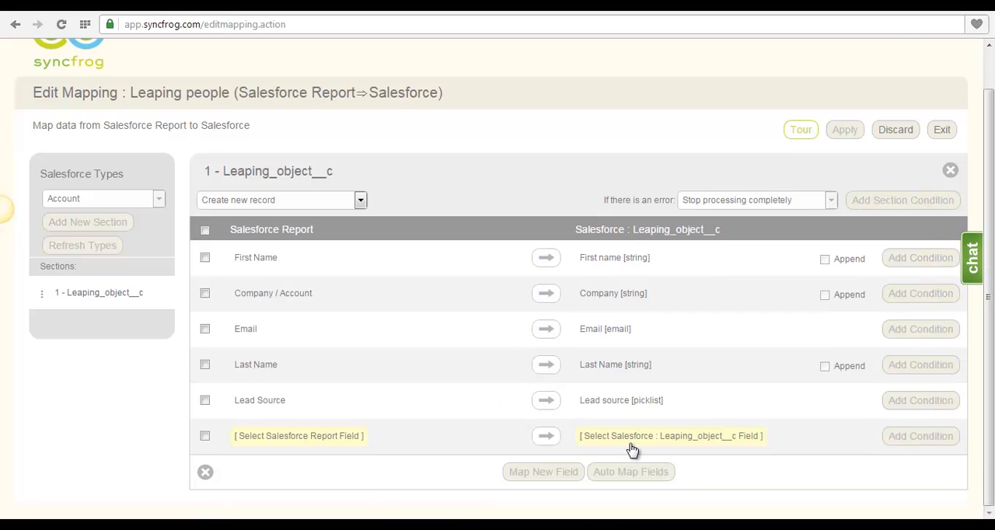
{"action": "left_click", "coordinate": [630, 441]}
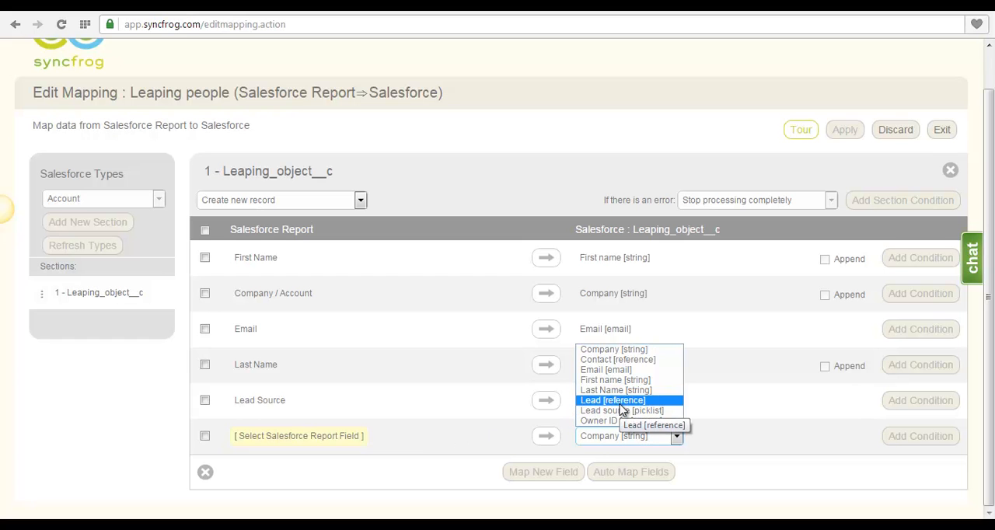
{"action": "left_click", "coordinate": [447, 429]}
{"action": "left_click", "coordinate": [205, 436]}
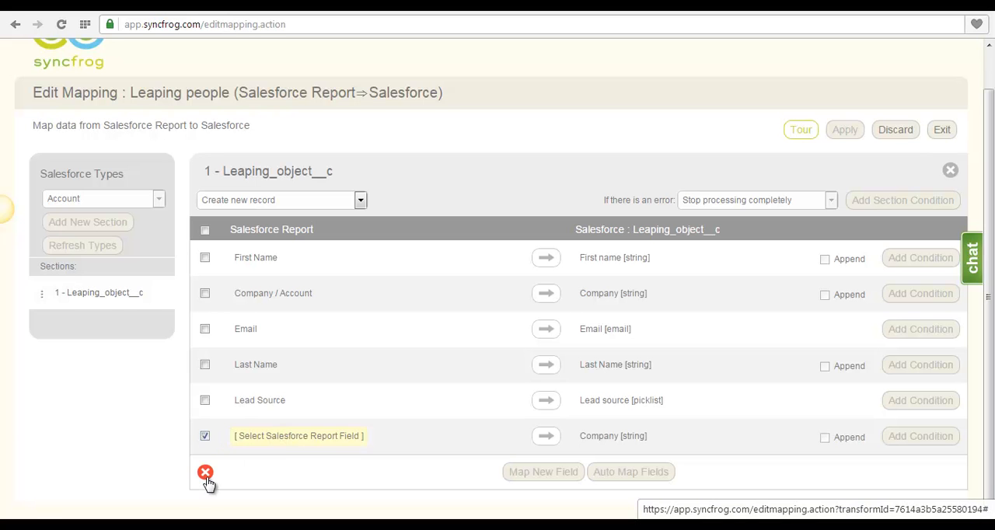
{"action": "left_click", "coordinate": [205, 472]}
{"action": "left_click", "coordinate": [459, 310]}
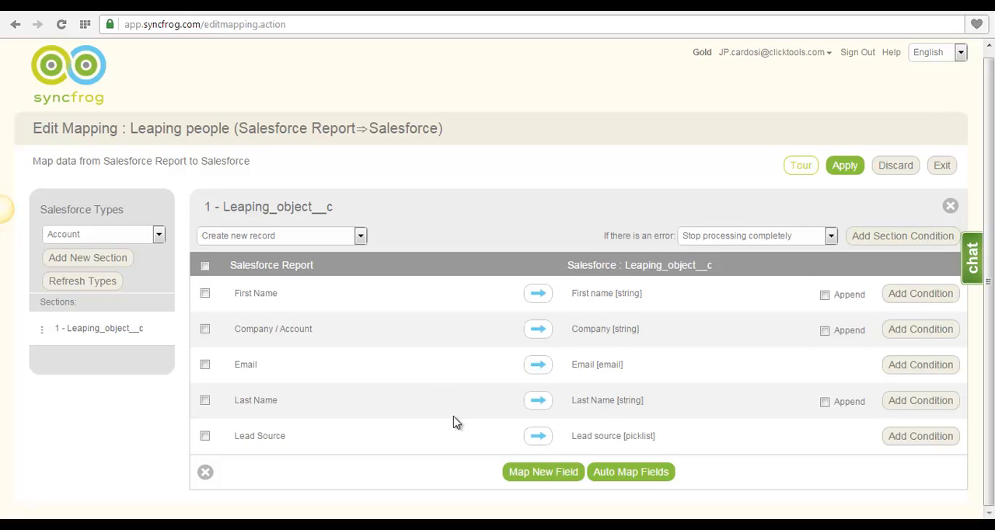
Apply the edited mapping to the Leaping people data leap and return to the data leaps list.
{"action": "left_click", "coordinate": [851, 175]}
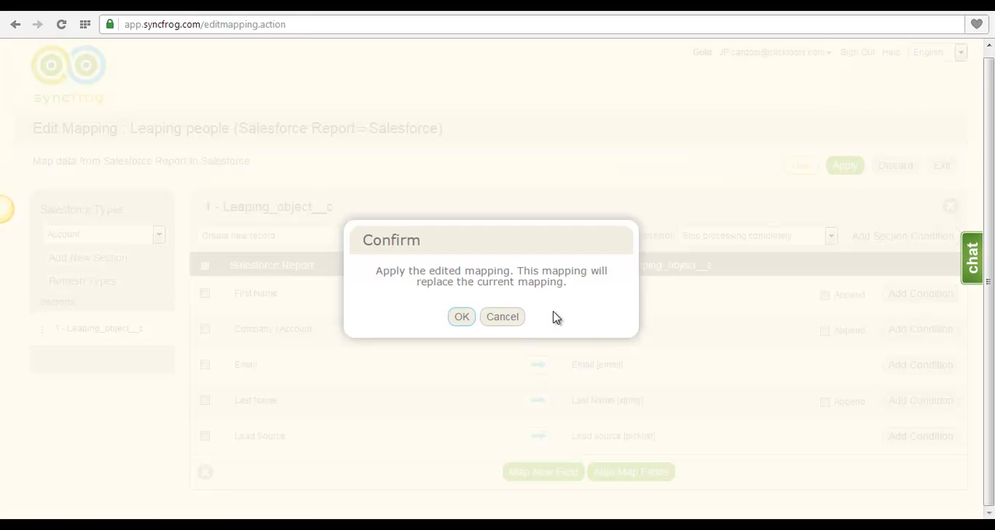
{"action": "left_click", "coordinate": [464, 317]}
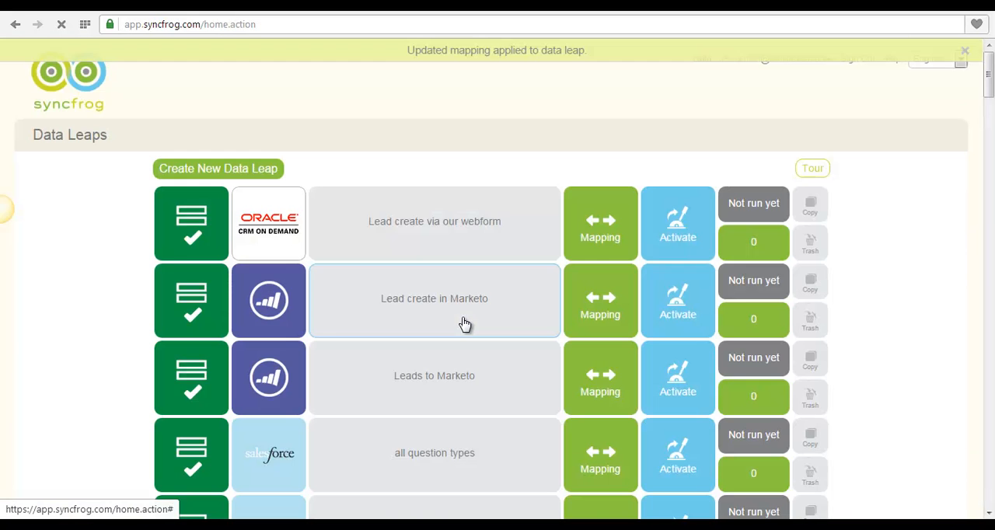
{"action": "scroll", "coordinate": [464, 324], "scroll_direction": "down", "scroll_amount": 14}
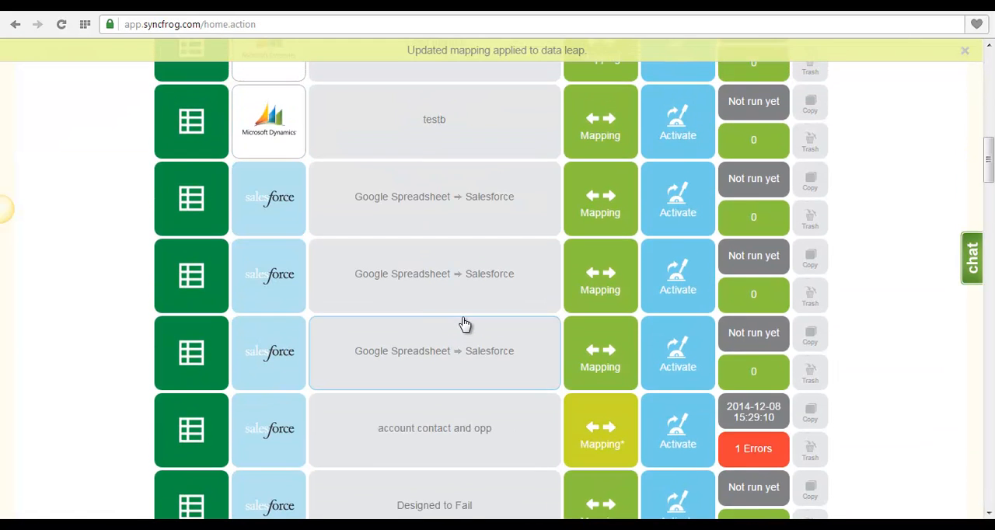
Open the activation options of the Leaping people data leap.
{"action": "scroll", "coordinate": [464, 324], "scroll_direction": "down", "scroll_amount": 6}
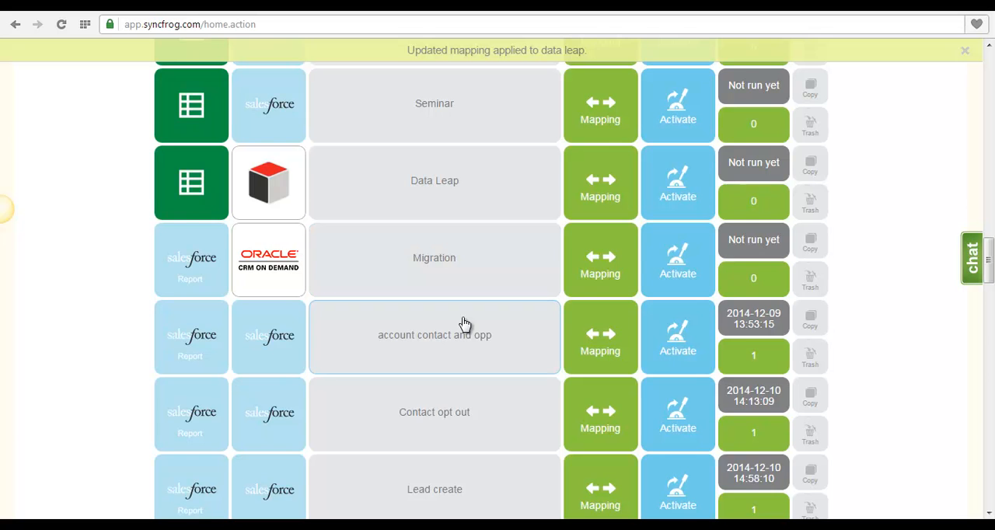
{"action": "scroll", "coordinate": [464, 323], "scroll_direction": "down", "scroll_amount": 1}
{"action": "scroll", "coordinate": [464, 323], "scroll_direction": "down", "scroll_amount": 1}
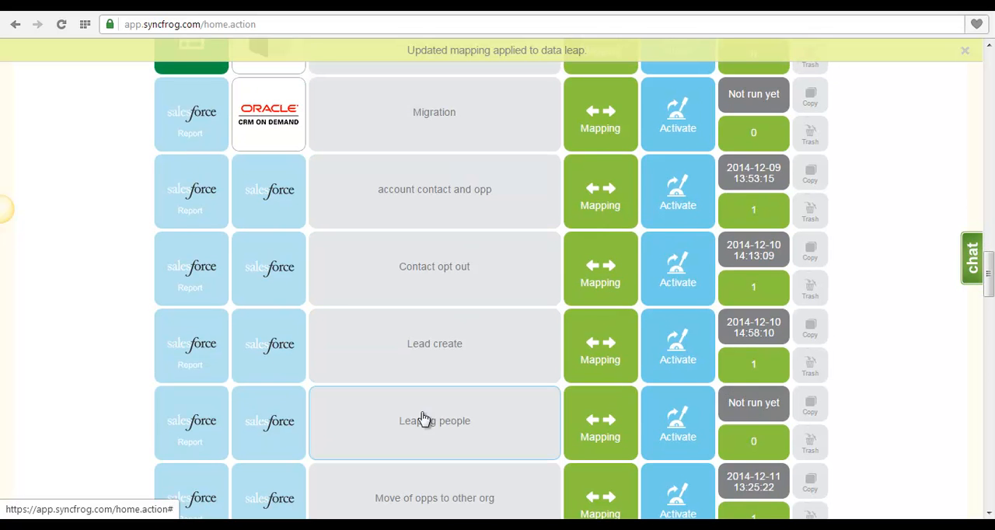
{"action": "left_click", "coordinate": [696, 431]}
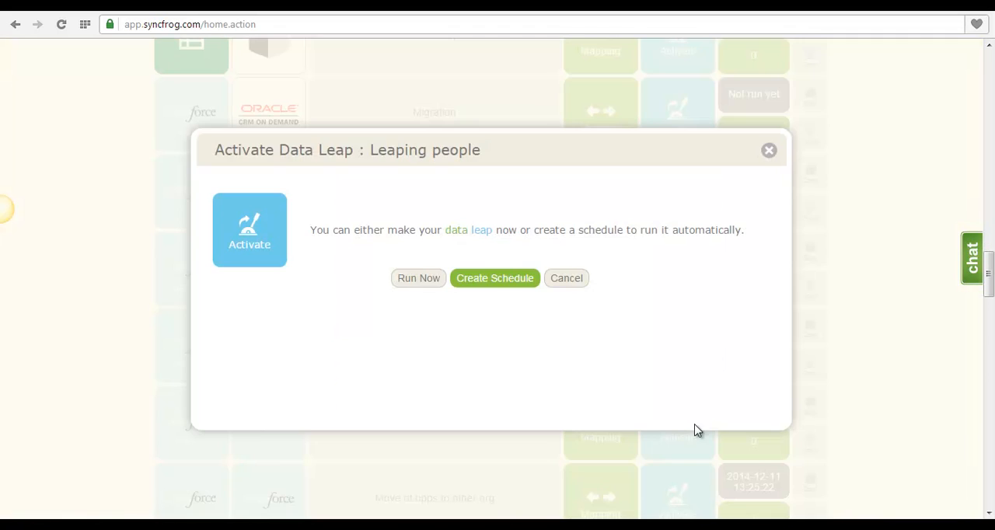
{"action": "left_click", "coordinate": [487, 283]}
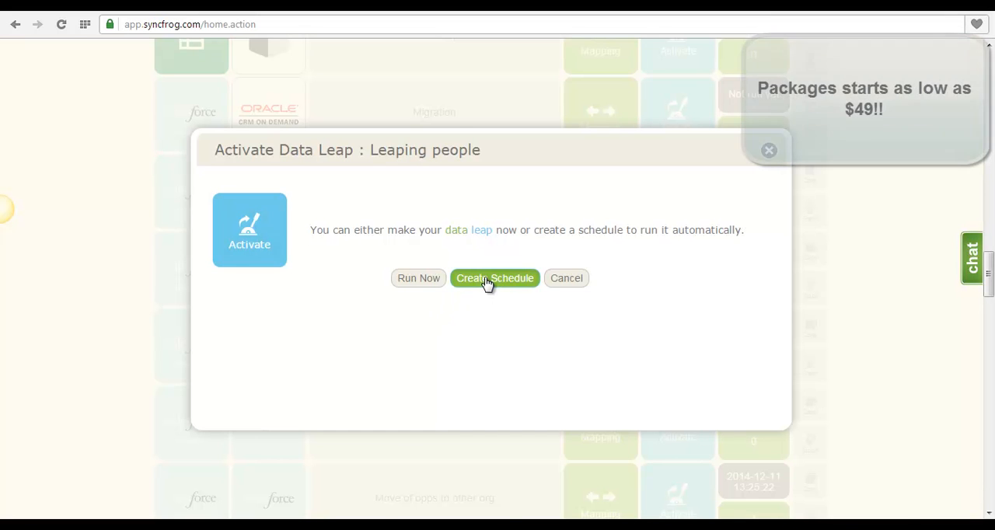
{"action": "left_click", "coordinate": [533, 243]}
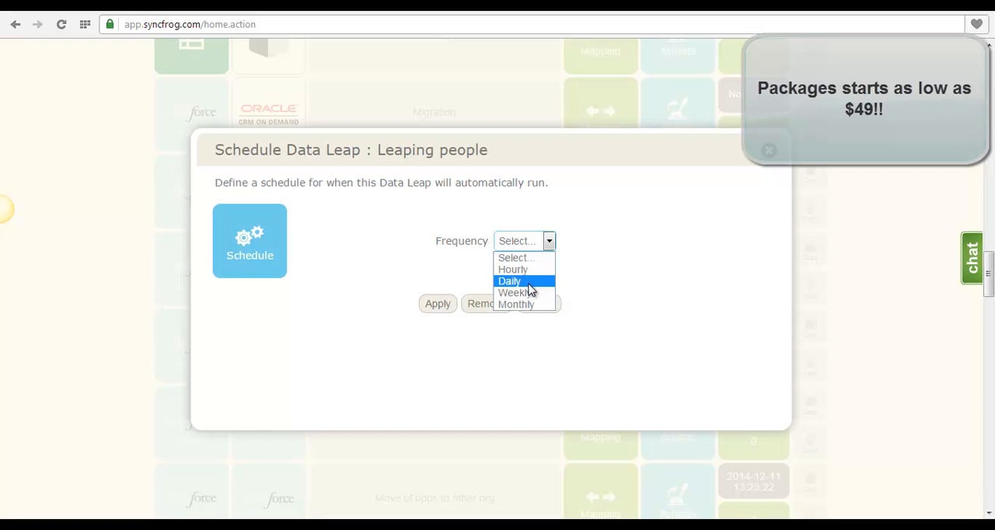
{"action": "left_click", "coordinate": [647, 279]}
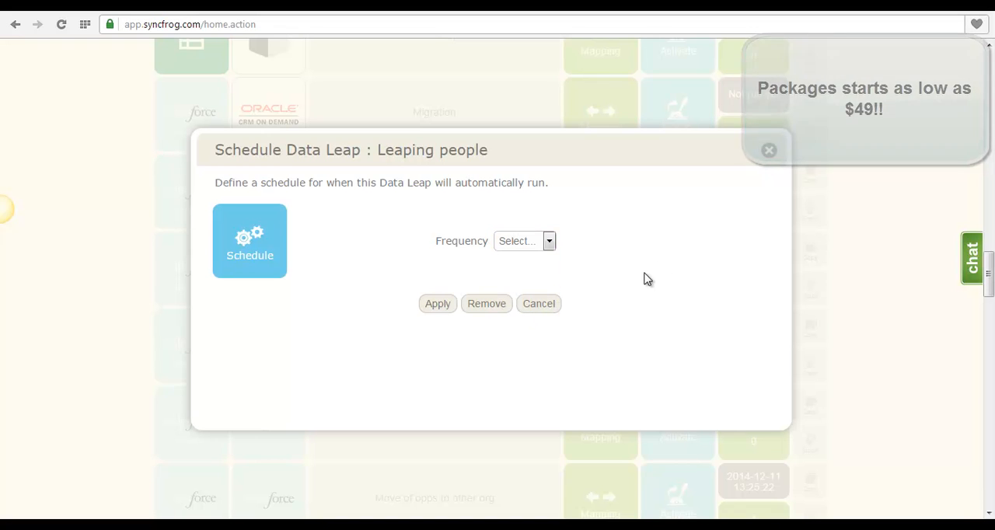
{"action": "left_click", "coordinate": [504, 303]}
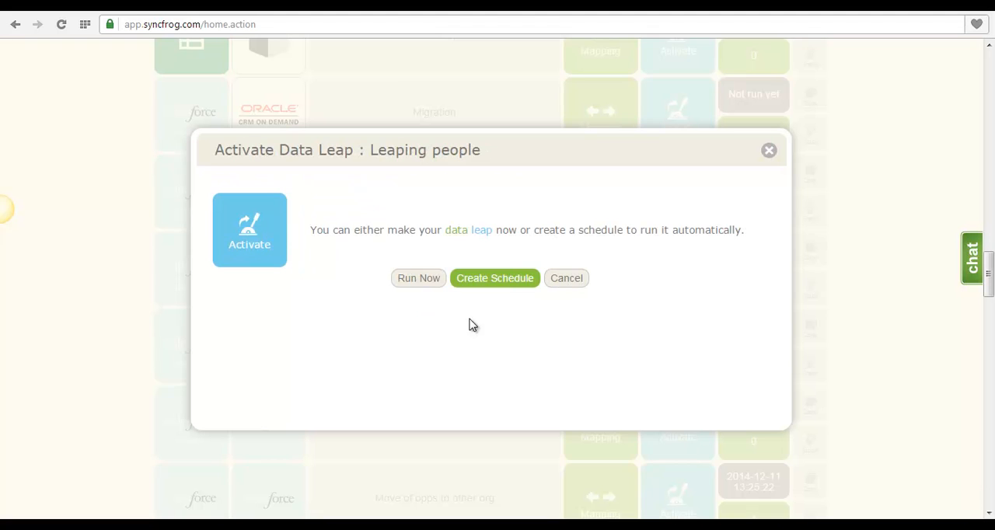
Run the Leaping people data leap immediately and review the source leads in the Salesforce report New leads for project object.
{"action": "left_click", "coordinate": [421, 282]}
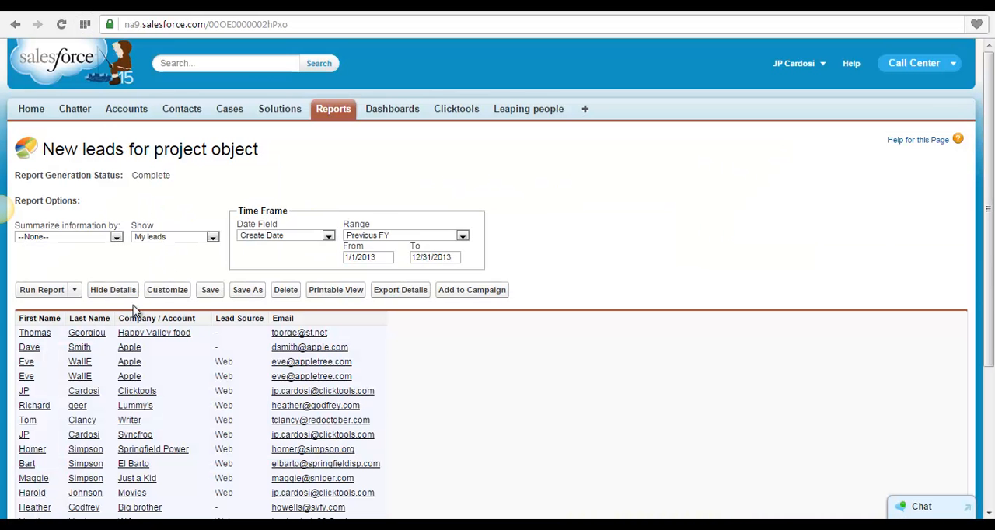
{"action": "scroll", "coordinate": [135, 365], "scroll_direction": "down", "scroll_amount": 2}
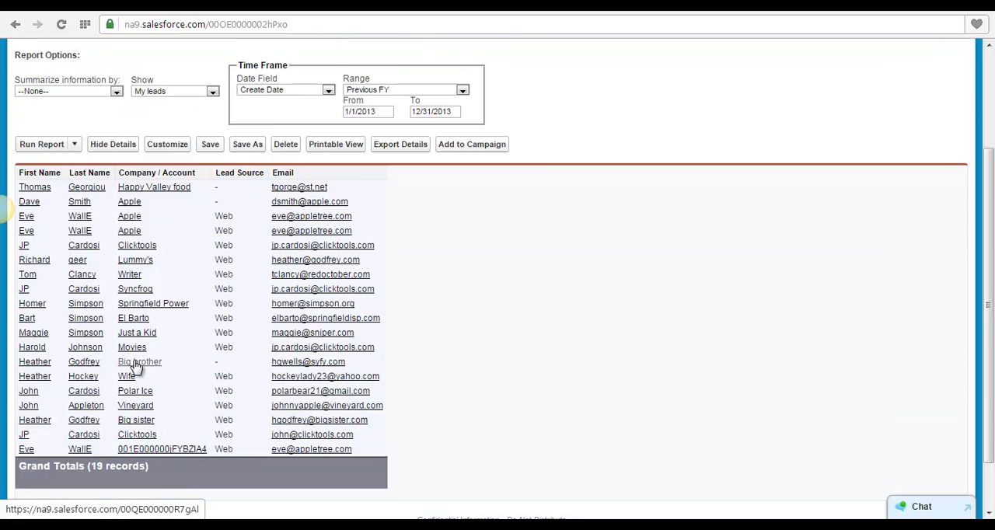
{"action": "scroll", "coordinate": [136, 365], "scroll_direction": "down", "scroll_amount": 1}
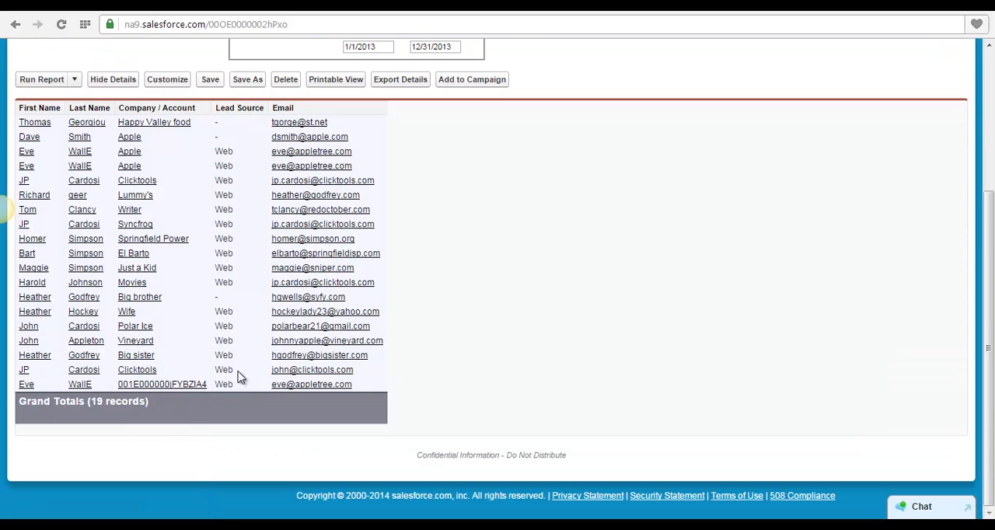
{"action": "scroll", "coordinate": [238, 378], "scroll_direction": "up", "scroll_amount": 3}
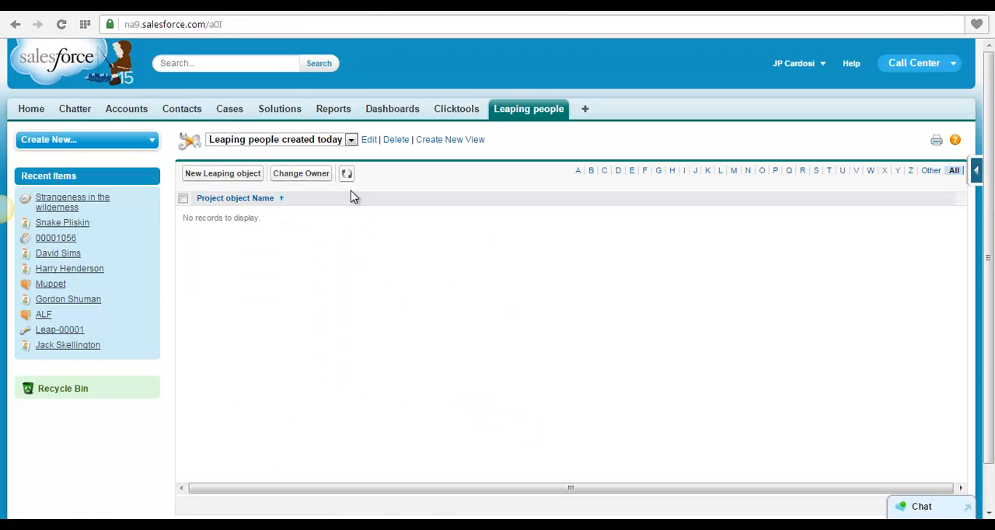
Refresh the Leaping people created today list in Salesforce and examine the mapped fields of record Leap-00371.
{"action": "left_click", "coordinate": [347, 176]}
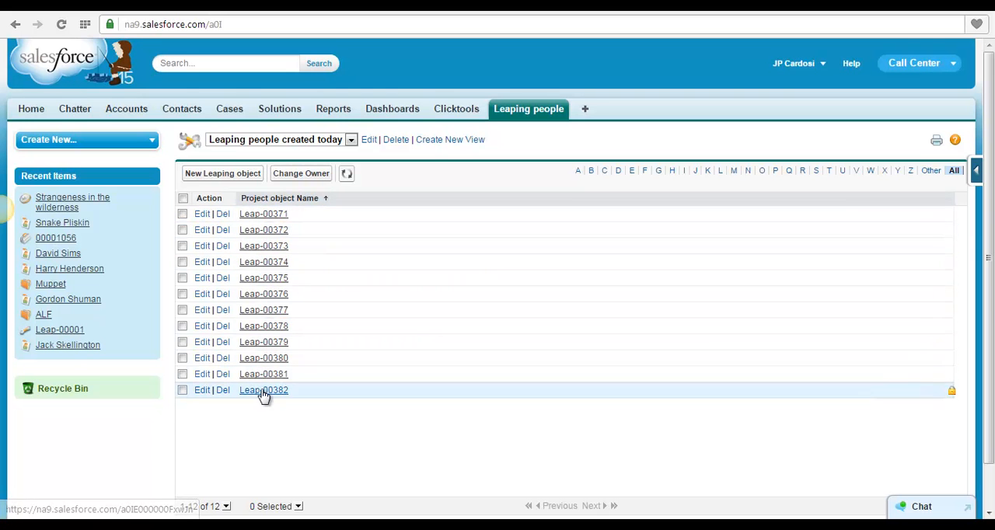
{"action": "left_click", "coordinate": [347, 175]}
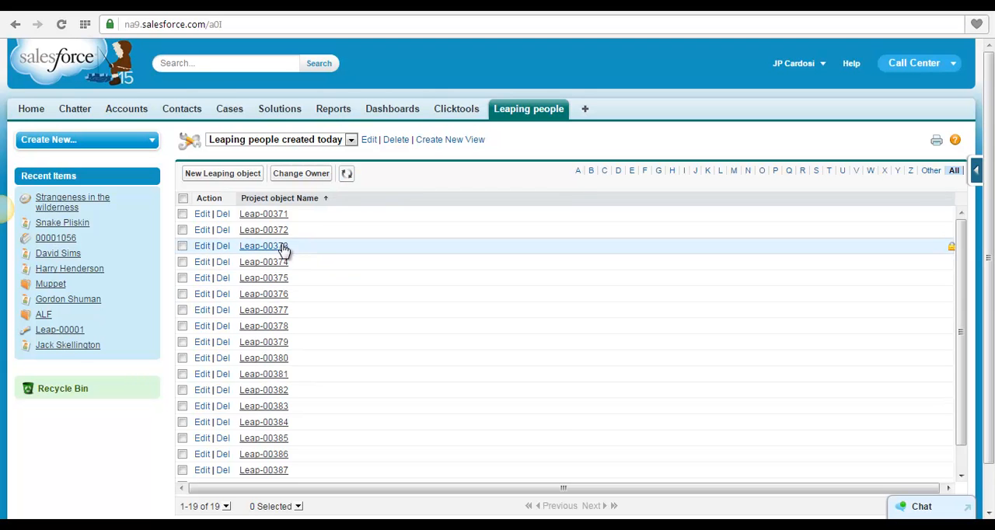
{"action": "left_click", "coordinate": [268, 215]}
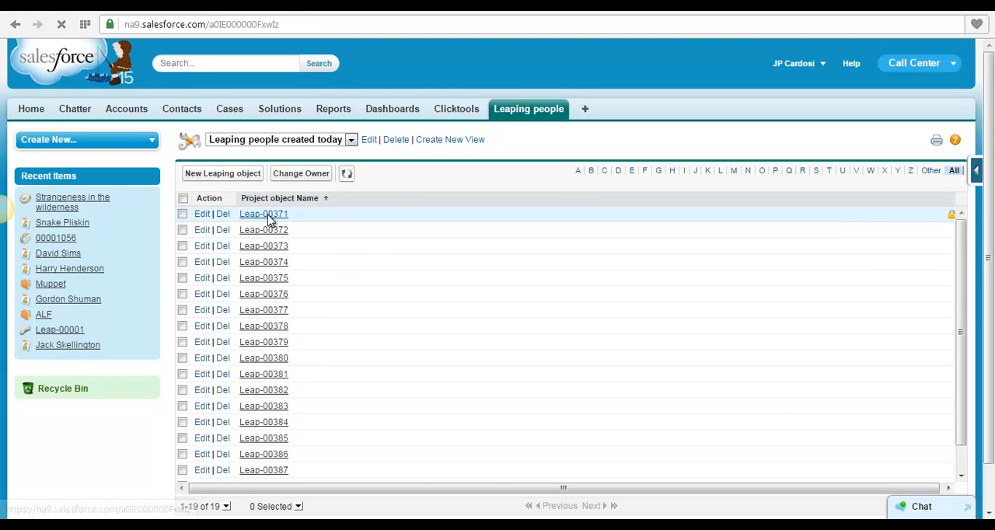
{"action": "scroll", "coordinate": [237, 294], "scroll_direction": "down", "scroll_amount": 1}
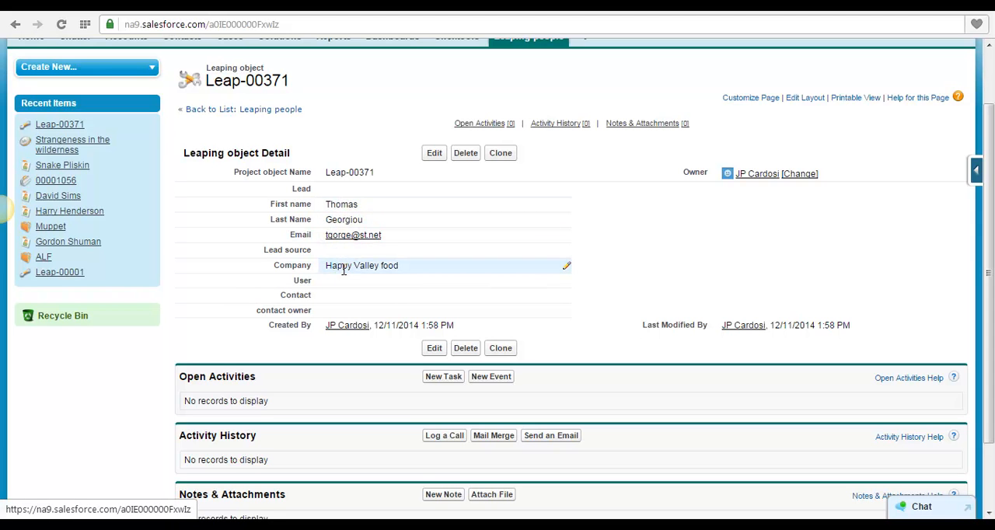
{"action": "scroll", "coordinate": [259, 283], "scroll_direction": "down", "scroll_amount": 1}
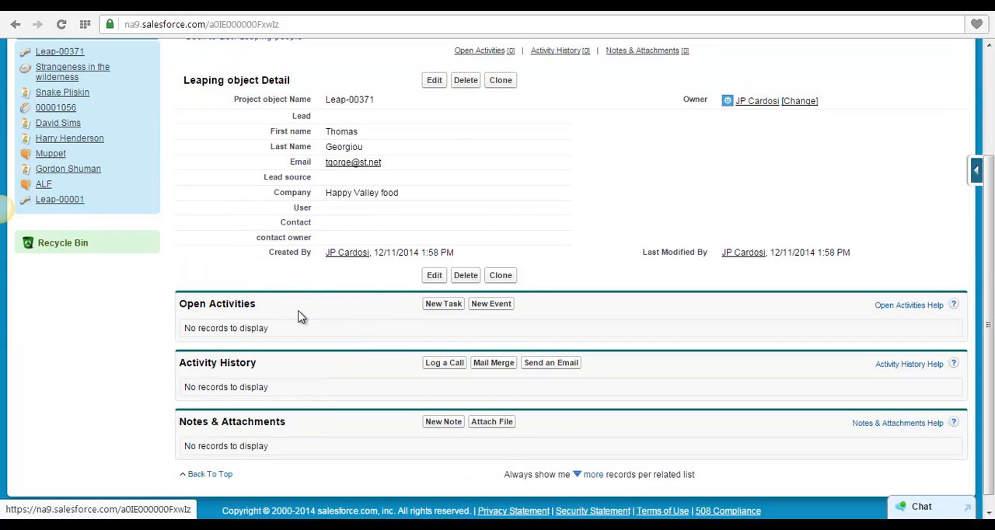
{"action": "scroll", "coordinate": [301, 317], "scroll_direction": "up", "scroll_amount": 1}
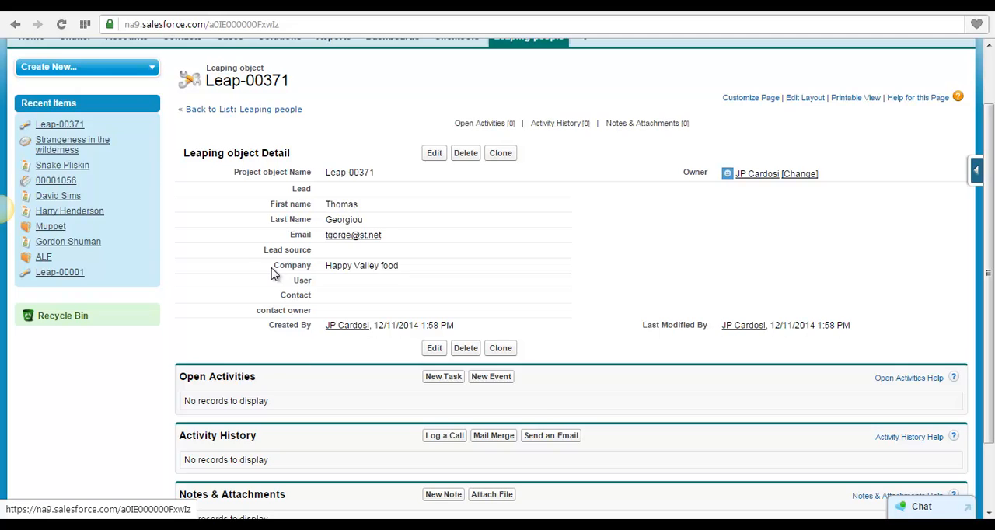
{"action": "scroll", "coordinate": [274, 273], "scroll_direction": "up", "scroll_amount": 1}
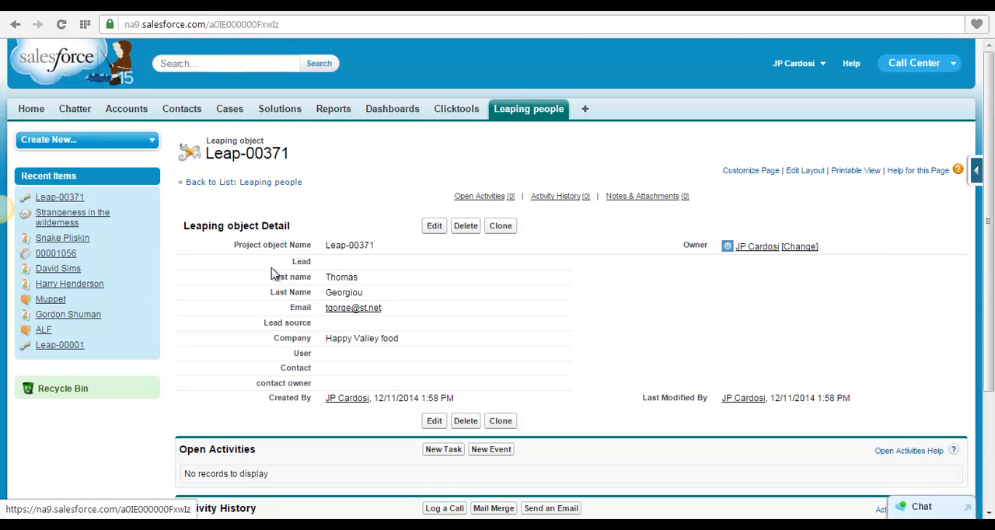